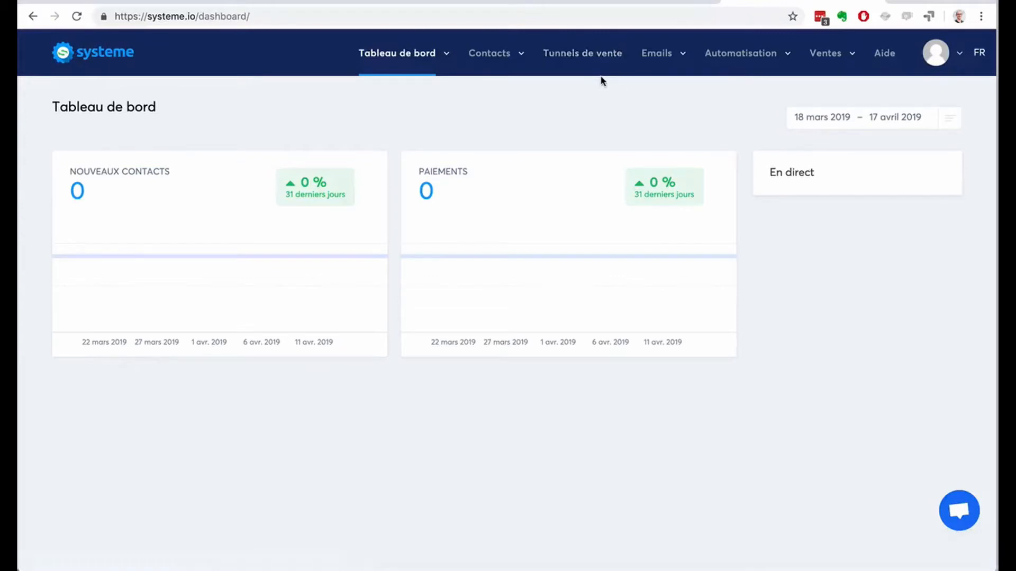
- Create a newsletter with the subject "La méthode "AGIR" pour investir dans l'immobilier"
mouse_move(635, 72)
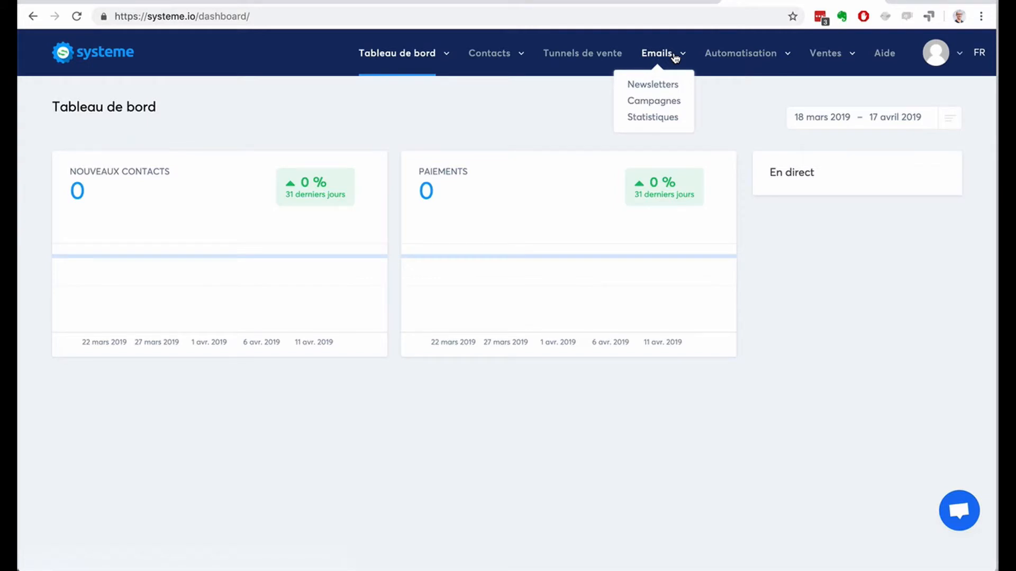
left_click(652, 85)
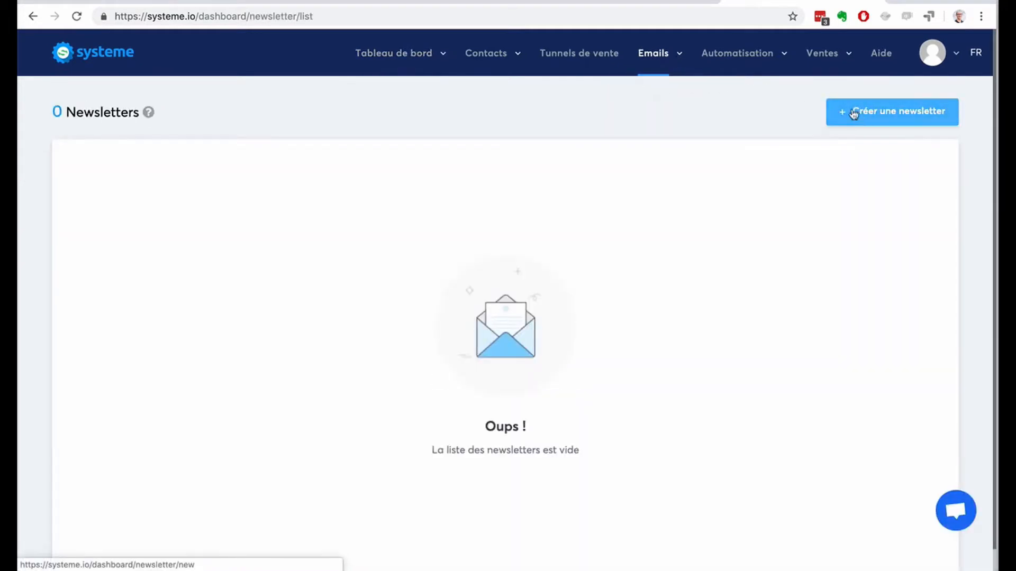
mouse_move(664, 54)
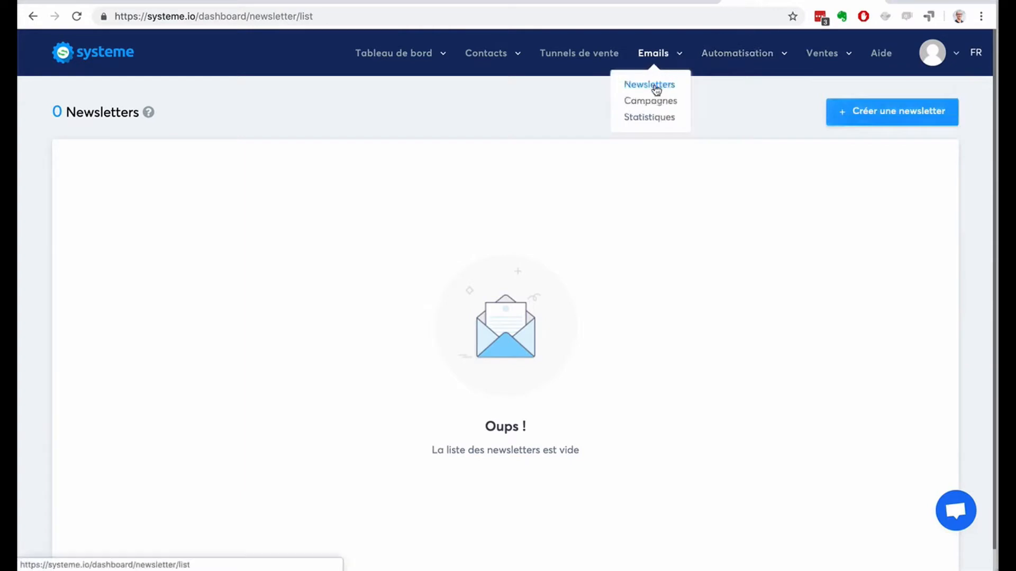
left_click(888, 112)
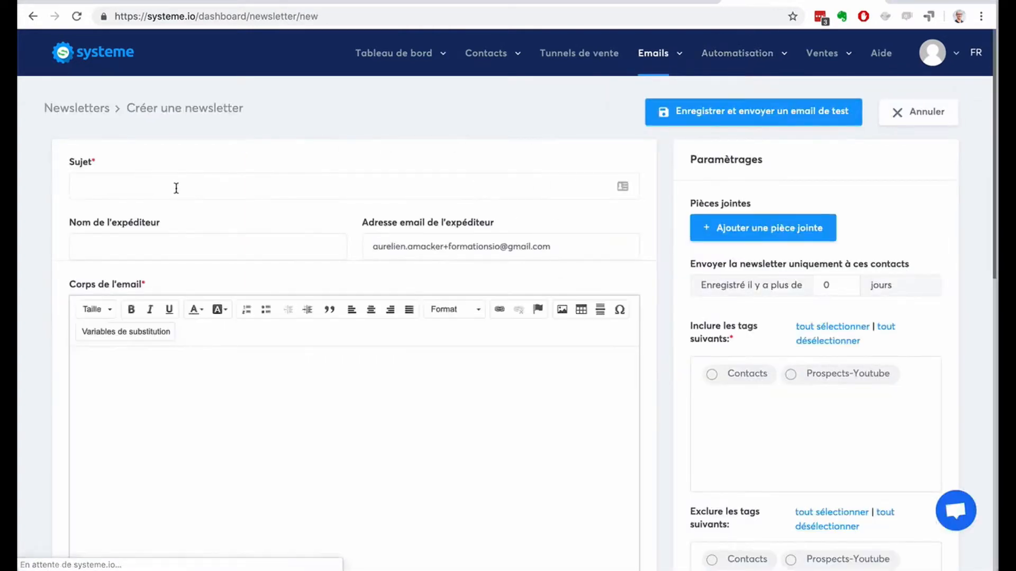
left_click(177, 189)
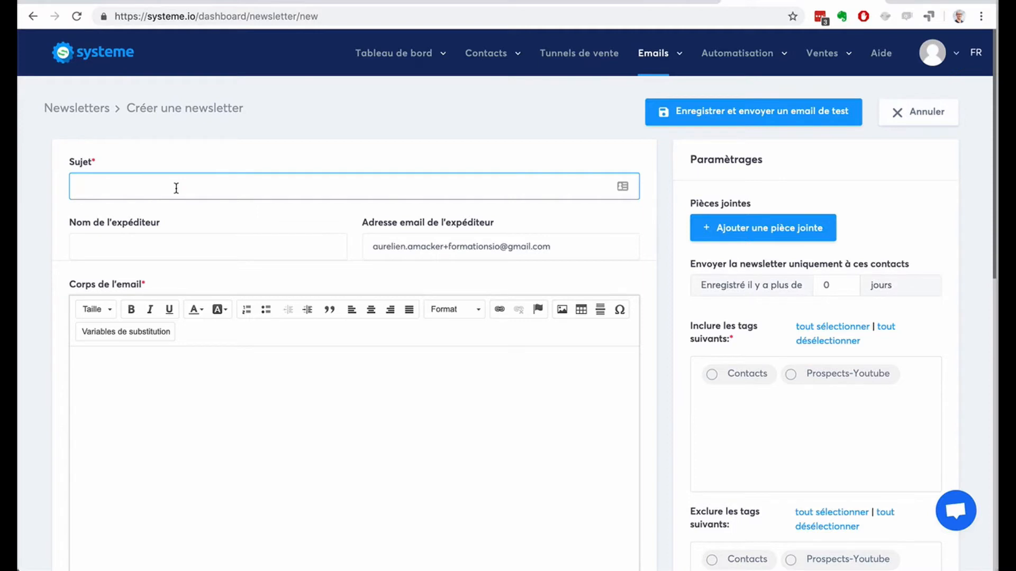
type("La méthode \"AGIR\" pour investir dans l'immobilier")
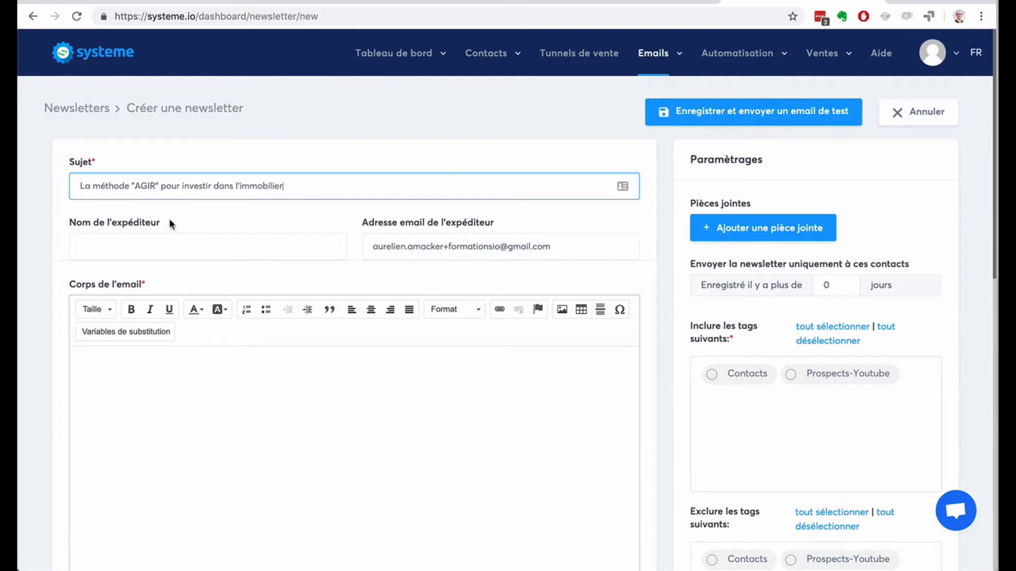
left_click(142, 247)
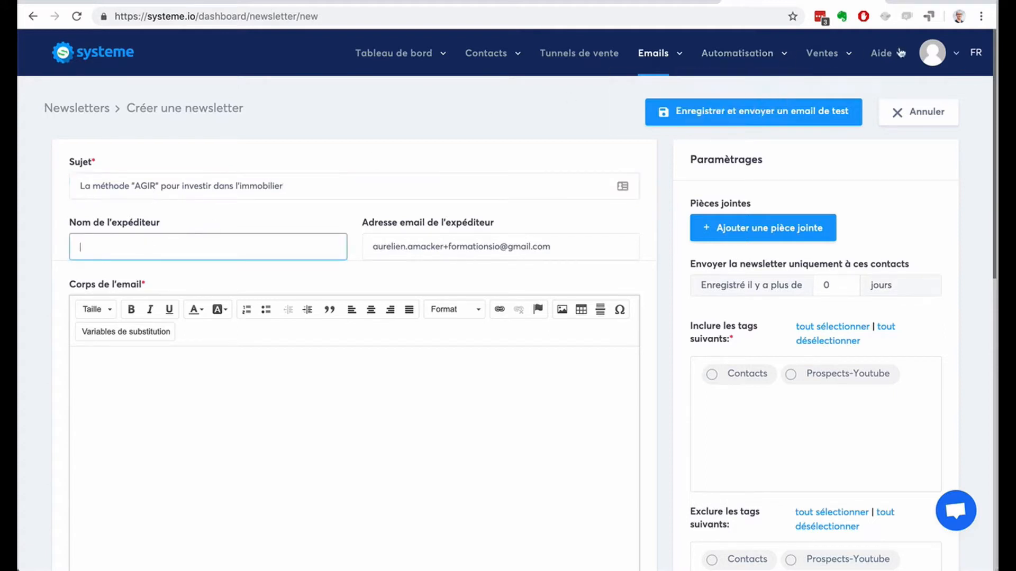
- Open the account's email settings and view the help note on the SendGrid API key
left_click(935, 56)
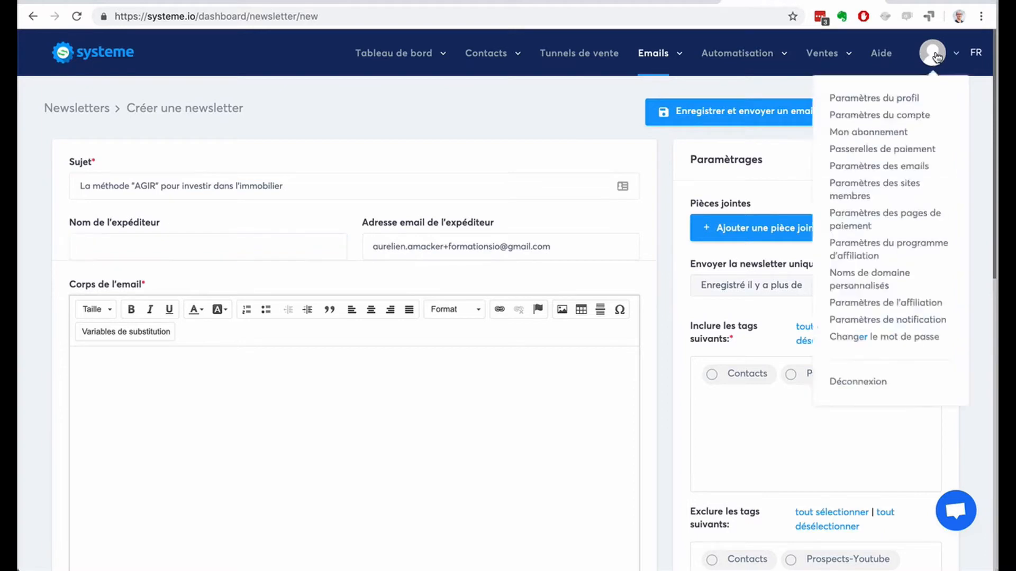
left_click(891, 167)
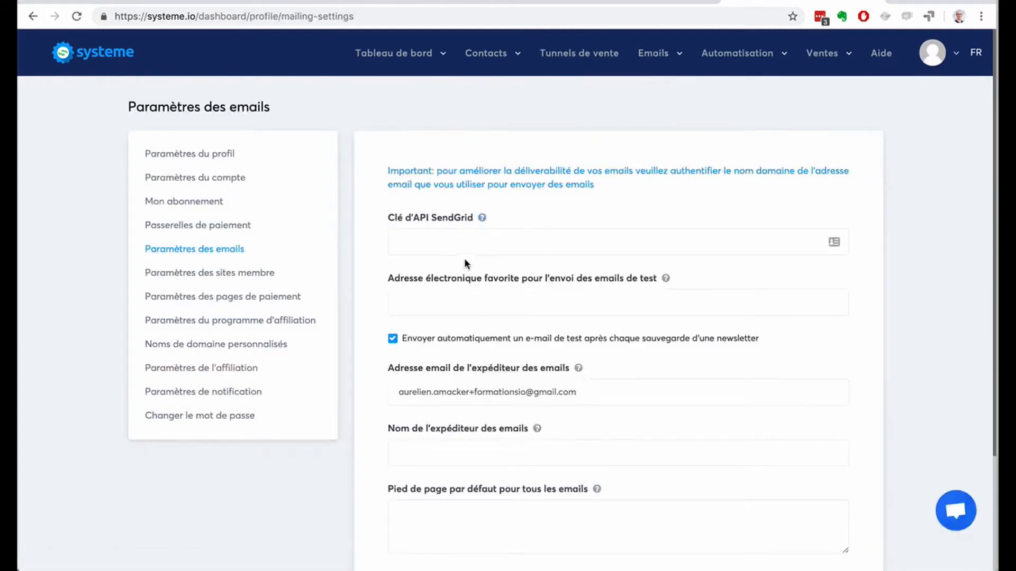
left_click(441, 235)
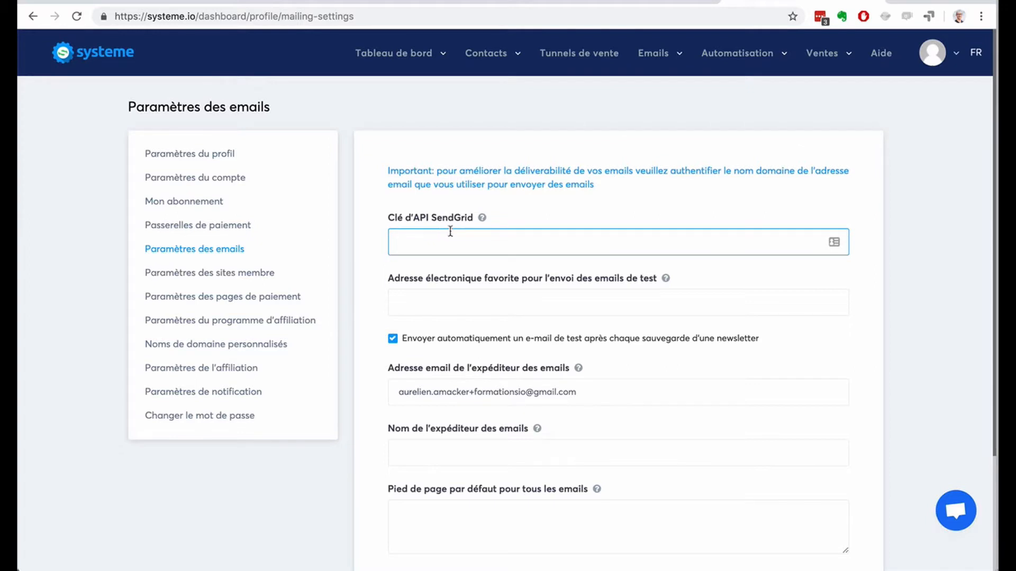
left_click(482, 218)
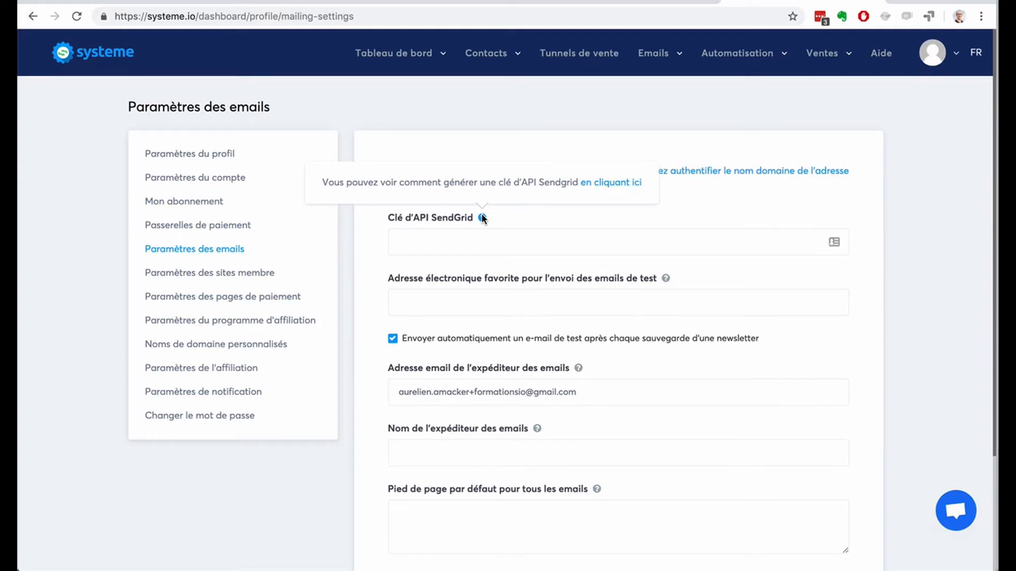
left_click(513, 233)
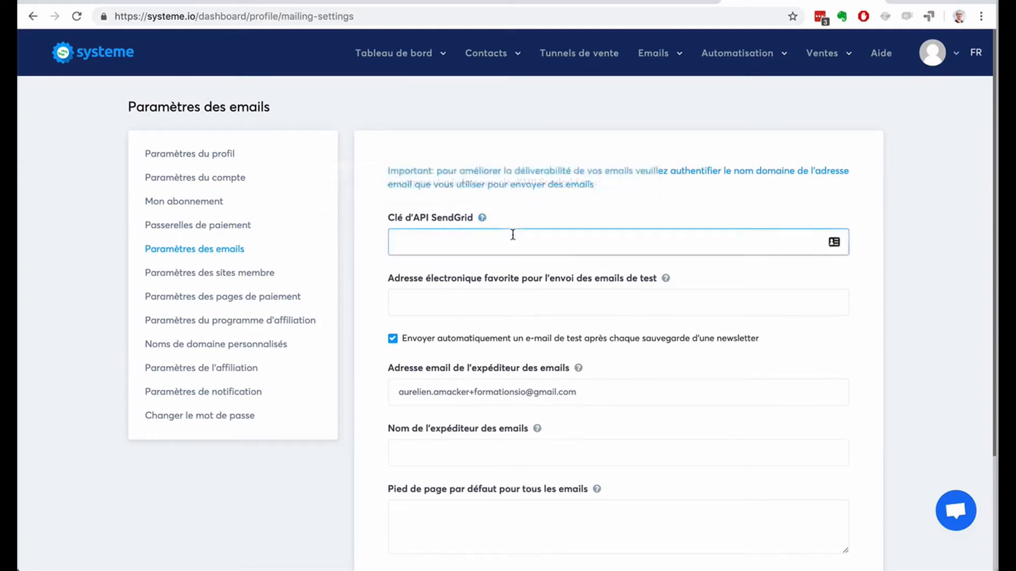
left_click(486, 301)
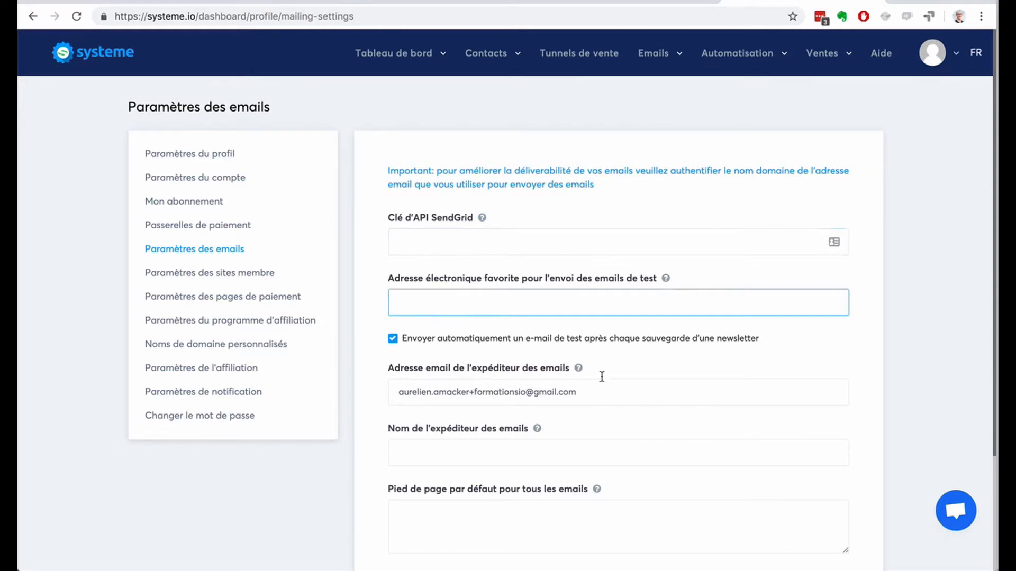
- Enter the sender's full name as the default email sender name and try to save the email settings
scroll(601, 374, "down", 3)
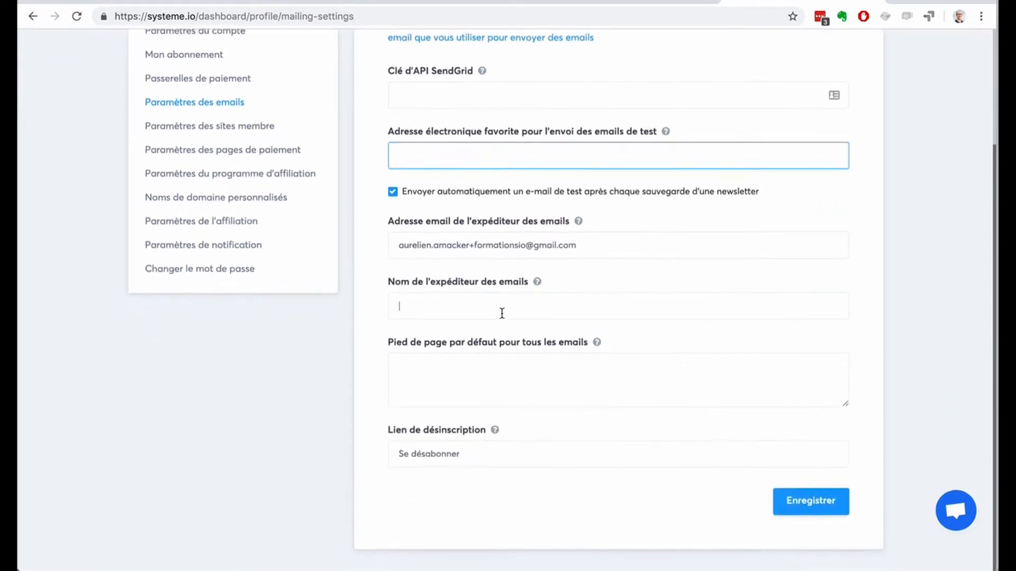
left_click(522, 312)
type("Aurelien Amacker")
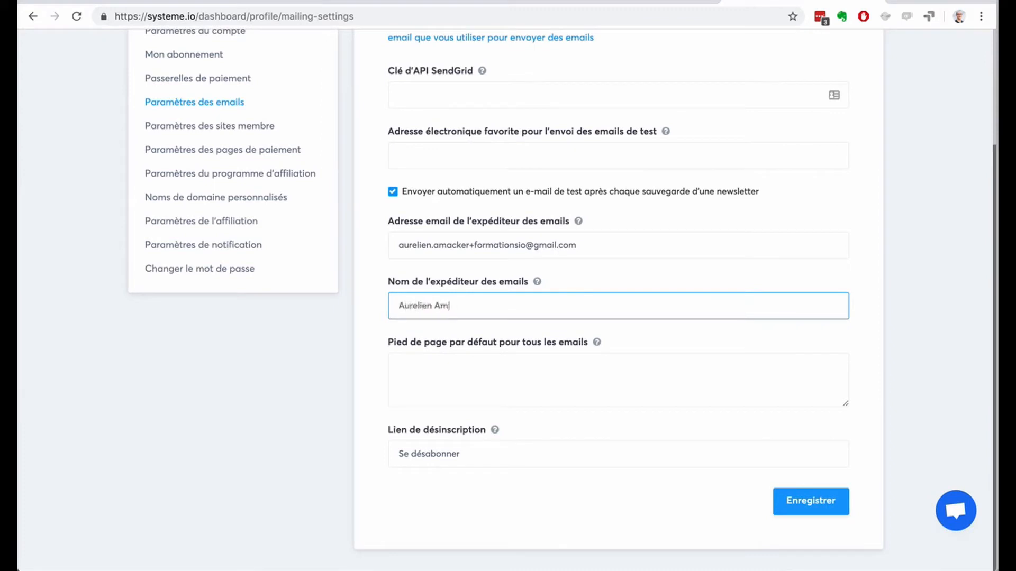
left_click(510, 372)
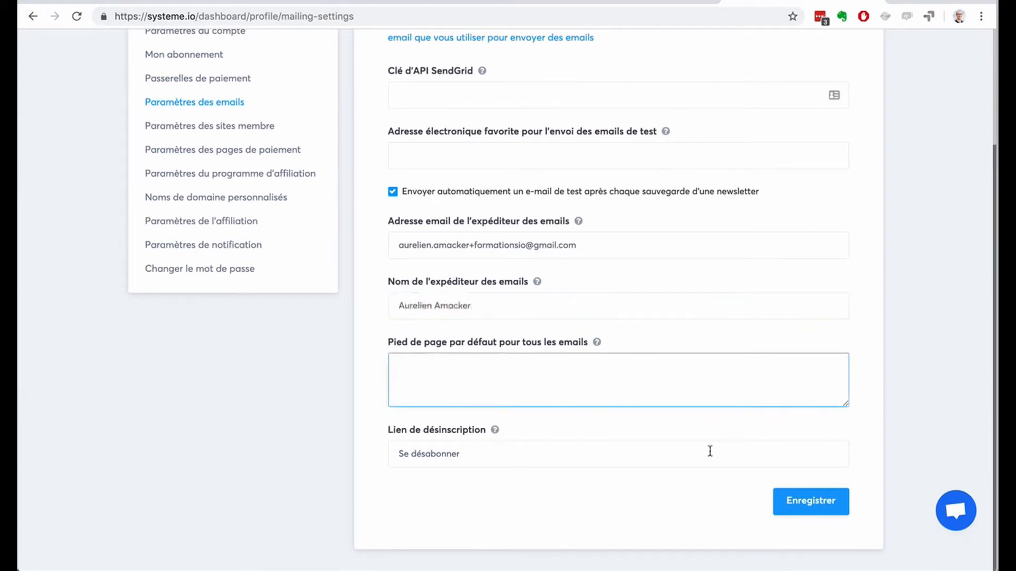
left_click(807, 508)
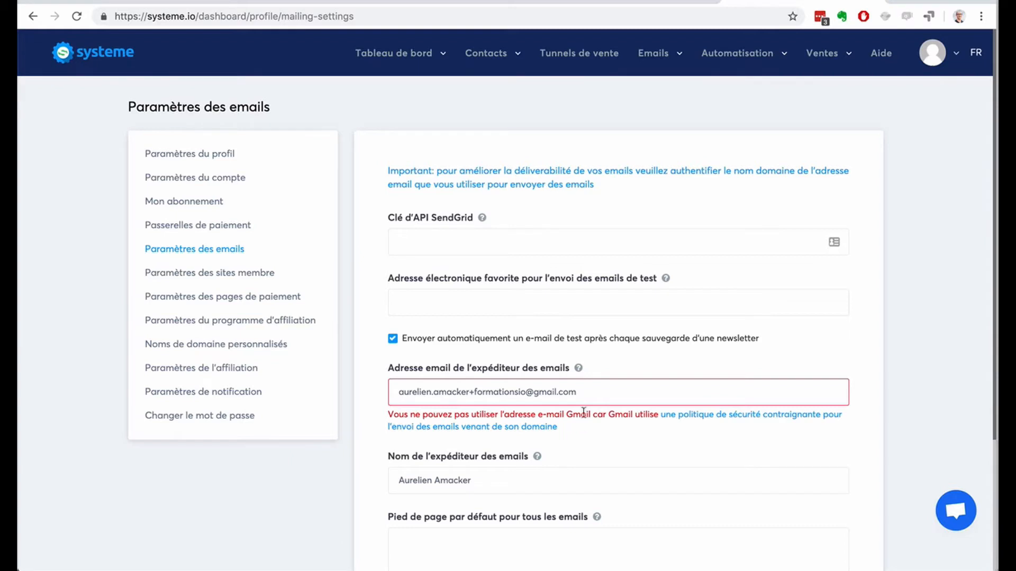
left_click_drag(582, 392, 378, 391)
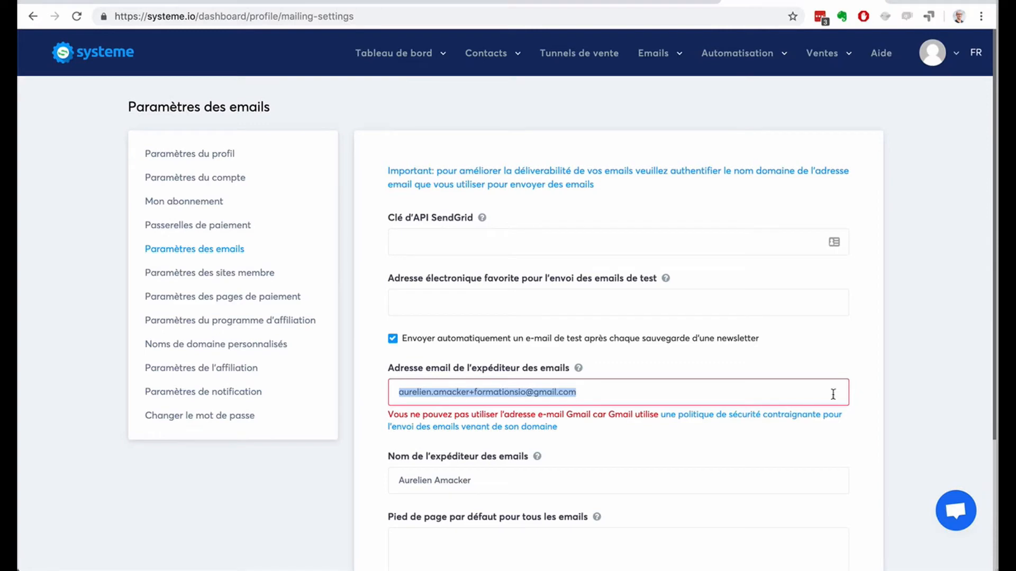
scroll(848, 397, "down", 4)
scroll(848, 397, "up", 4)
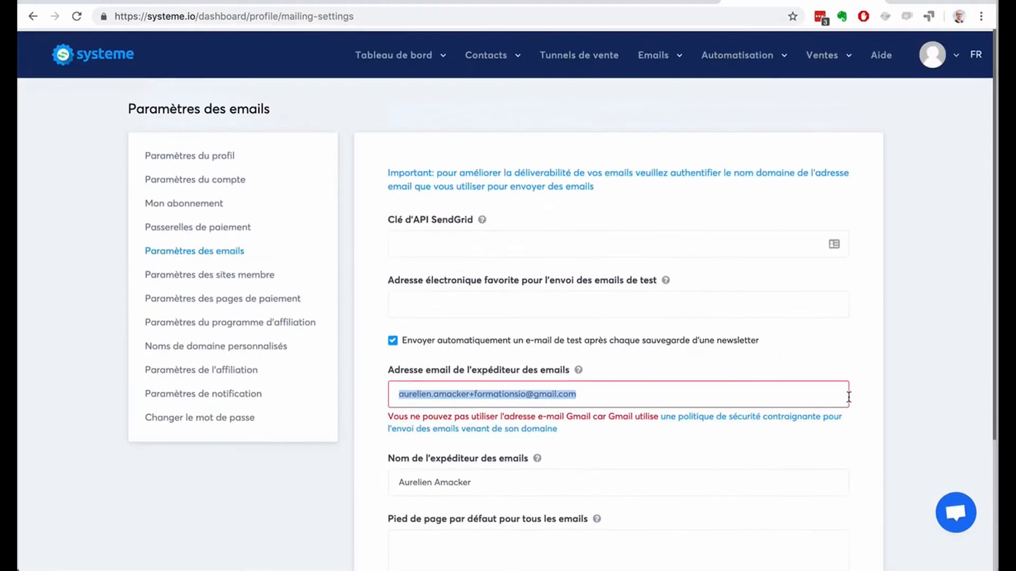
- Return to the newsletter list and start a new newsletter, placing the cursor in its email body
mouse_move(647, 57)
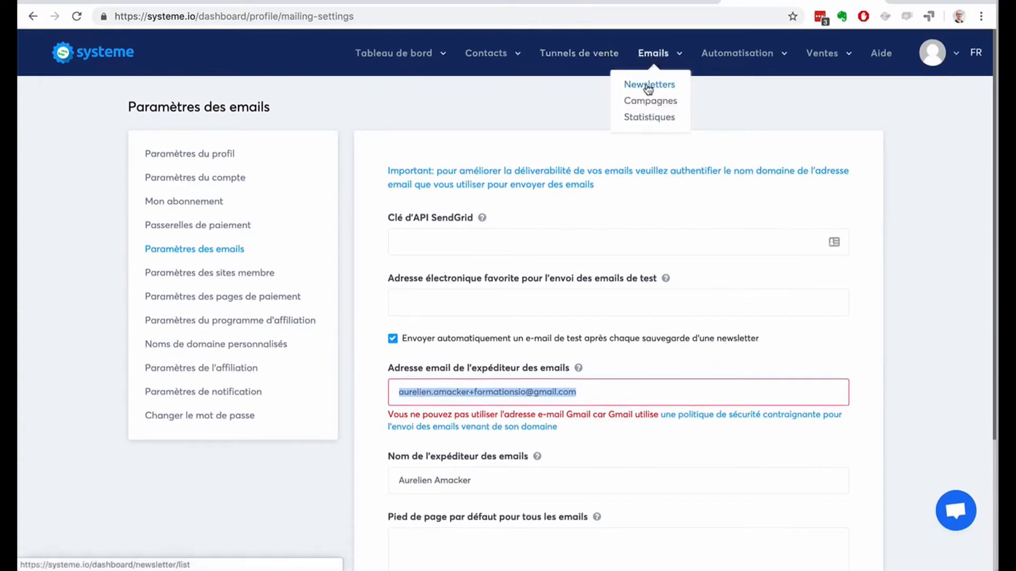
left_click(648, 85)
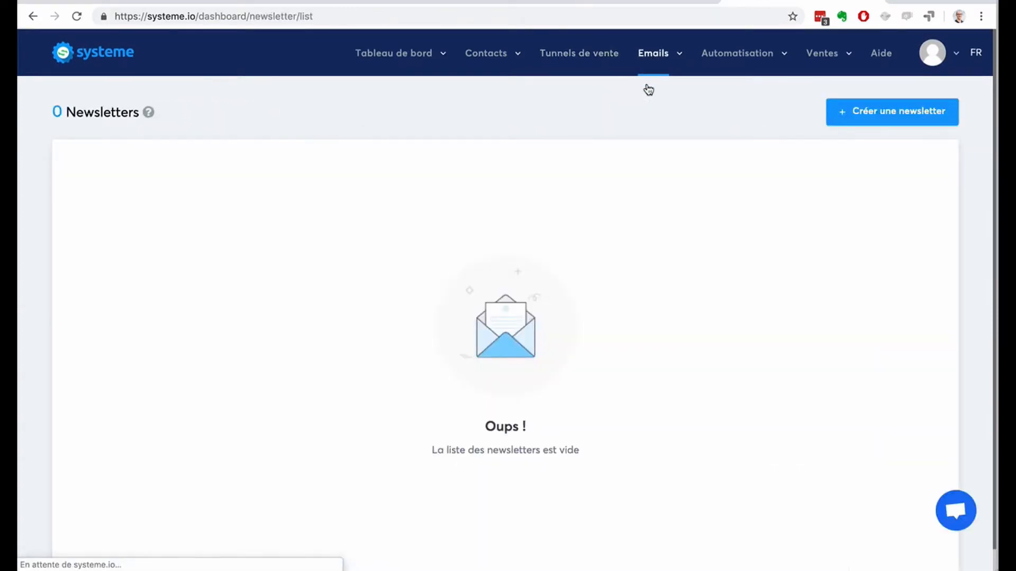
left_click(858, 109)
left_click(243, 188)
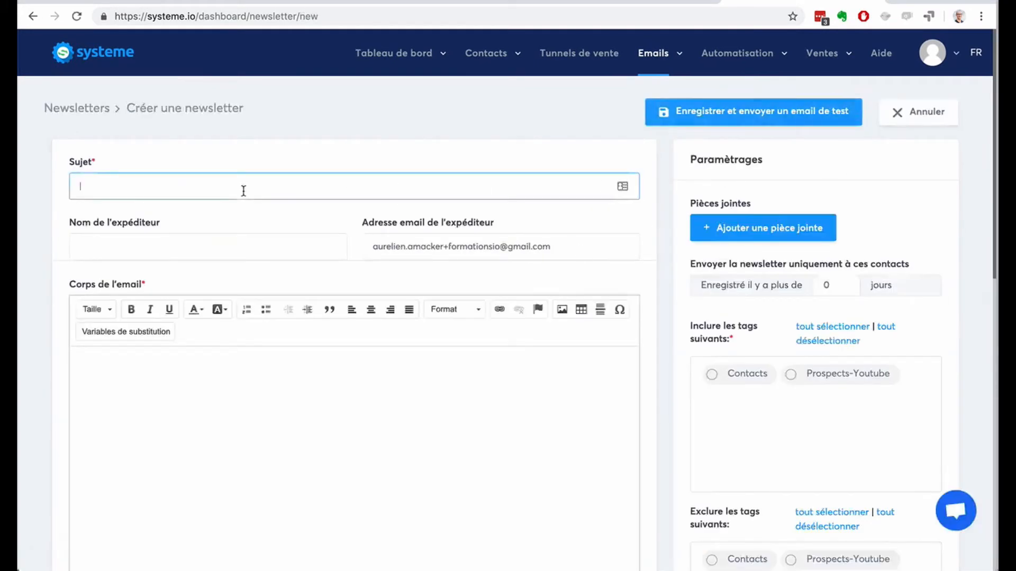
left_click(211, 386)
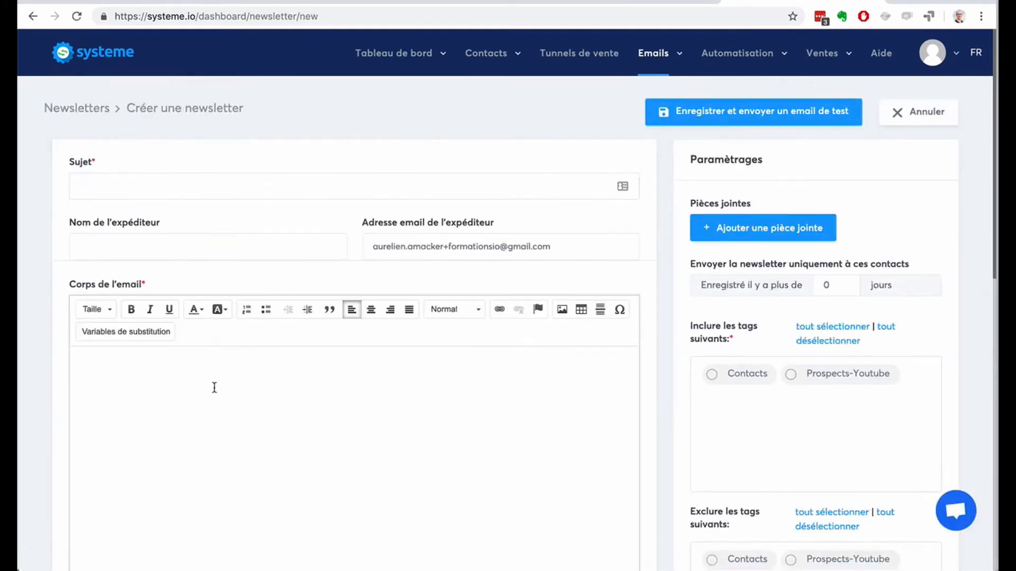
- Include the Contacts and Prospects-Youtube tags and restrict the newsletter to contacts registered more than 14 days ago
scroll(214, 388, "down", 2)
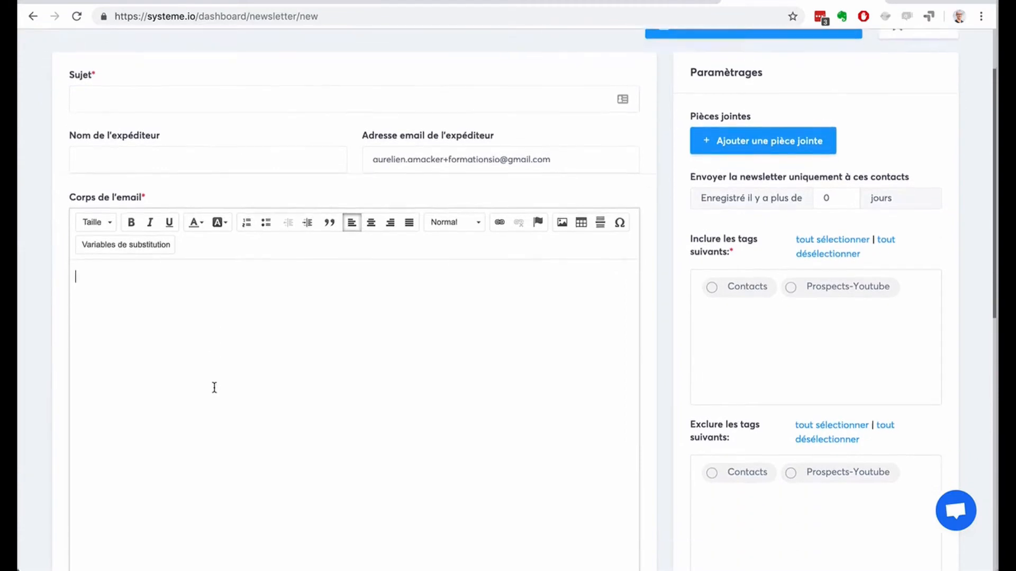
left_click(713, 287)
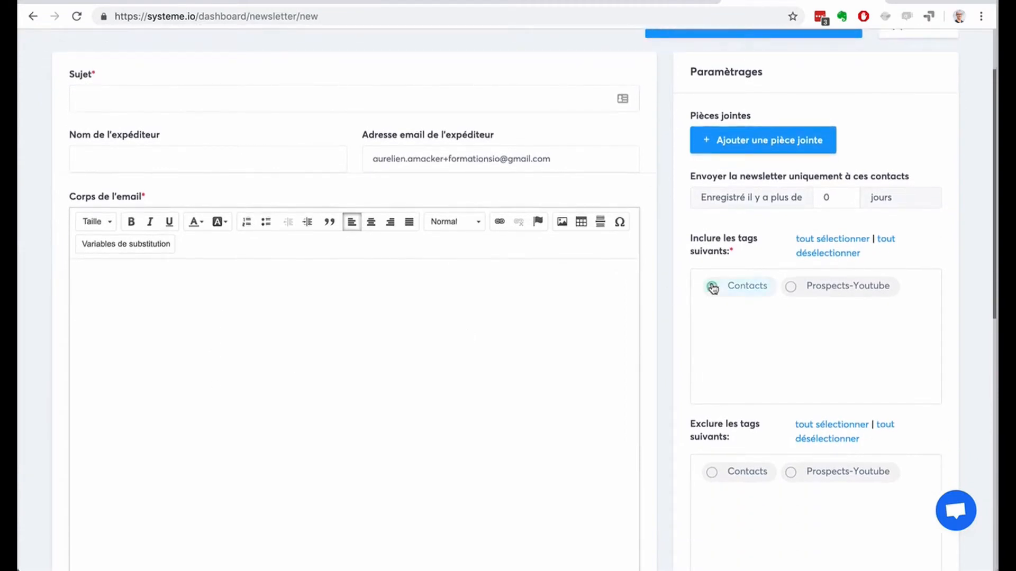
left_click(801, 288)
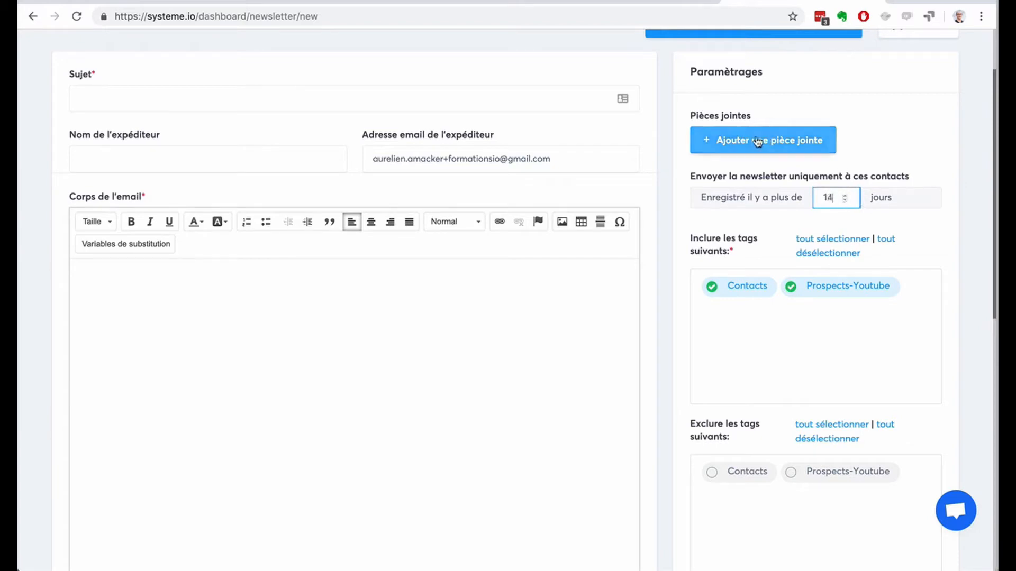
- Move the Contacts tag from the newsletter's included tags to its excluded tags
scroll(906, 249, "down", 4)
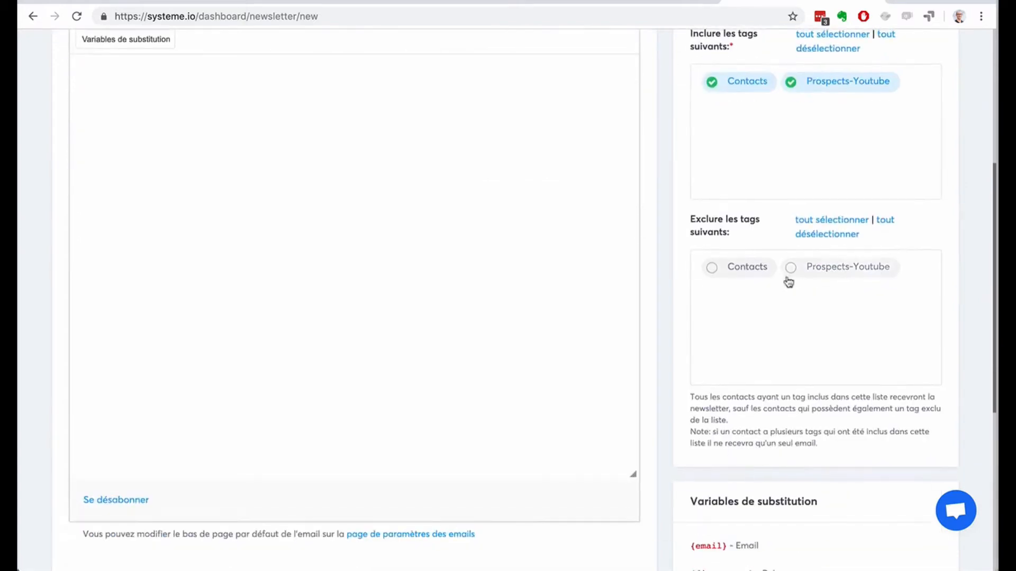
left_click(735, 272)
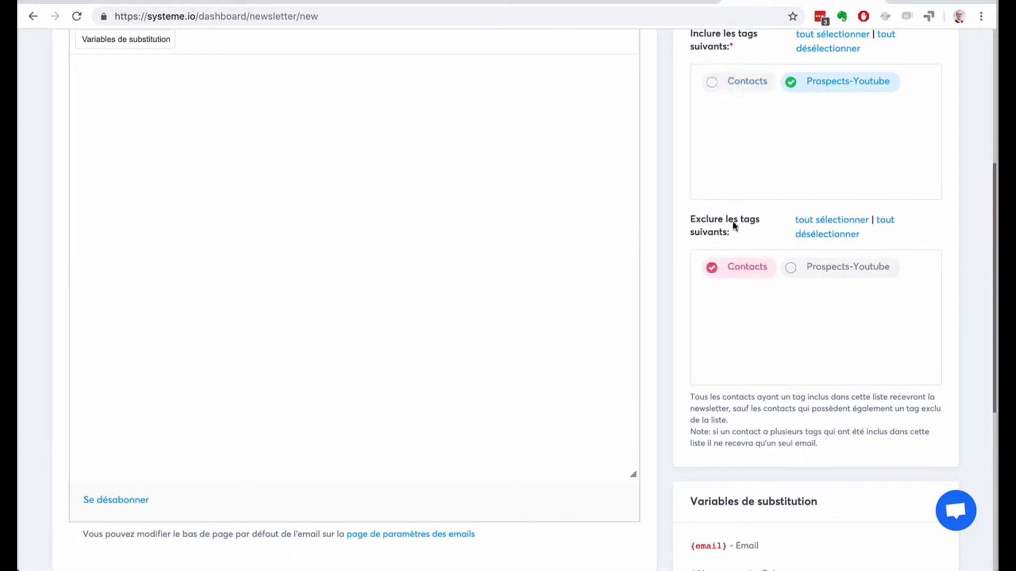
left_click(726, 84)
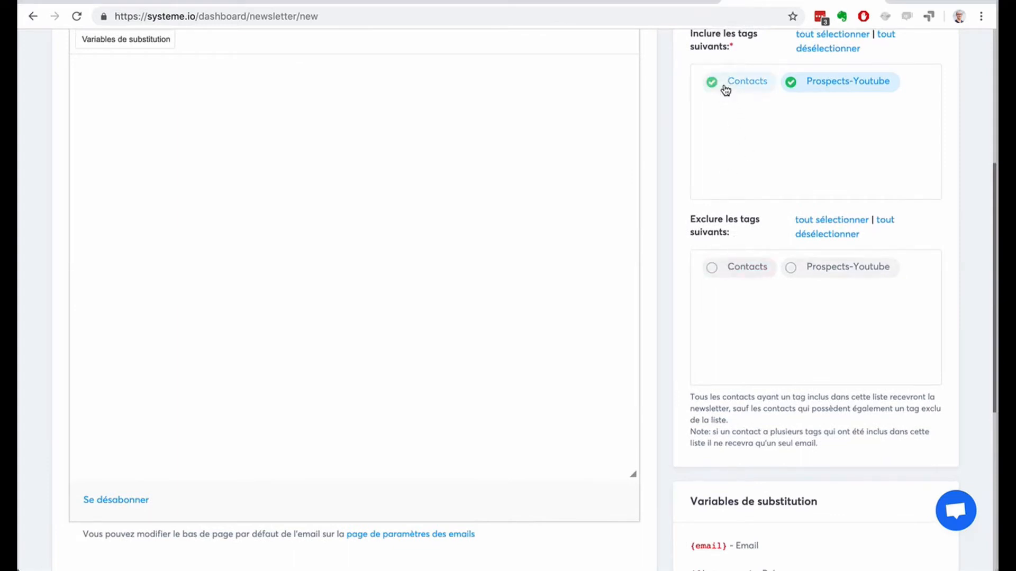
left_click(716, 271)
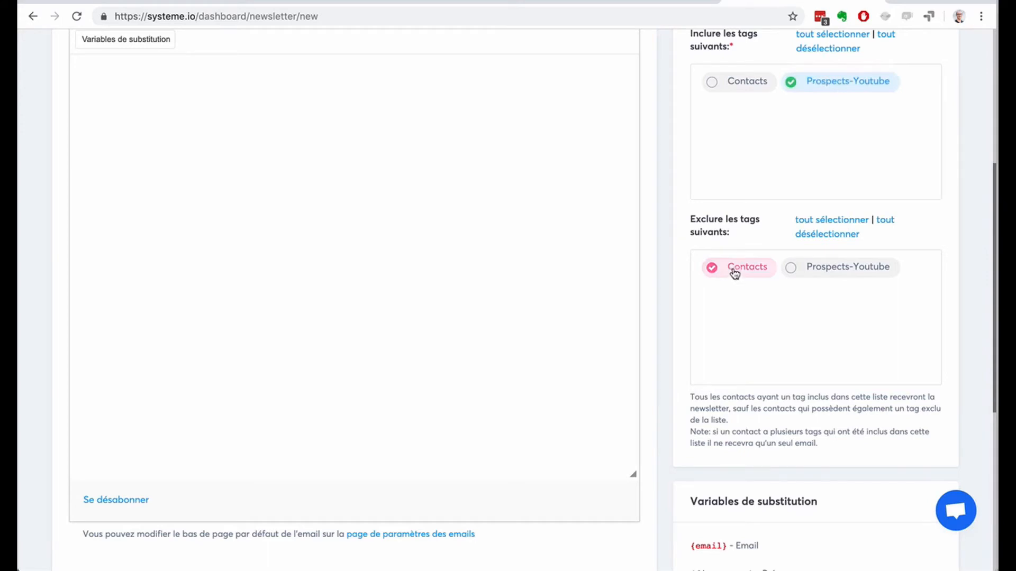
- Copy the {phone_number} substitution variable from the variable list and paste it into the email body
scroll(958, 333, "down", 1)
scroll(955, 343, "down", 5)
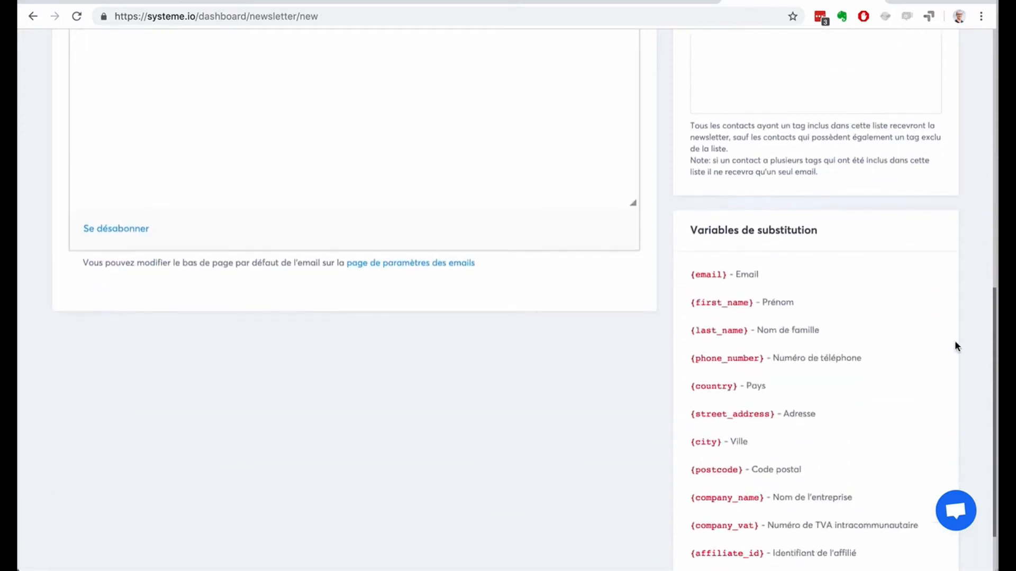
scroll(749, 296, "down", 2)
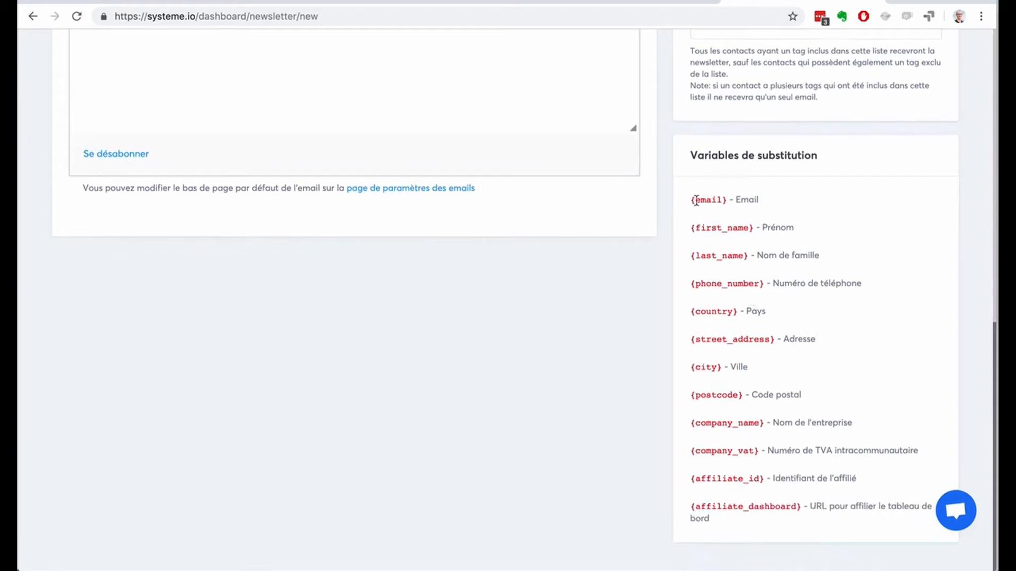
left_click_drag(761, 225, 800, 227)
left_click_drag(757, 254, 820, 255)
left_click_drag(774, 285, 839, 292)
left_click_drag(765, 284, 692, 278)
key("ctrl+c")
scroll(462, 225, "up", 5)
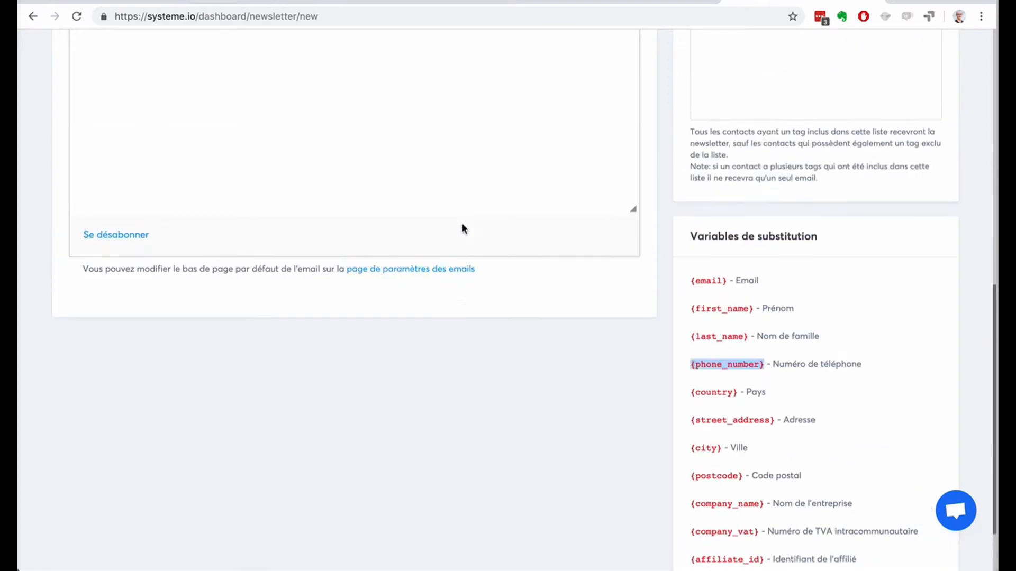
left_click(249, 148)
key("ctrl+v")
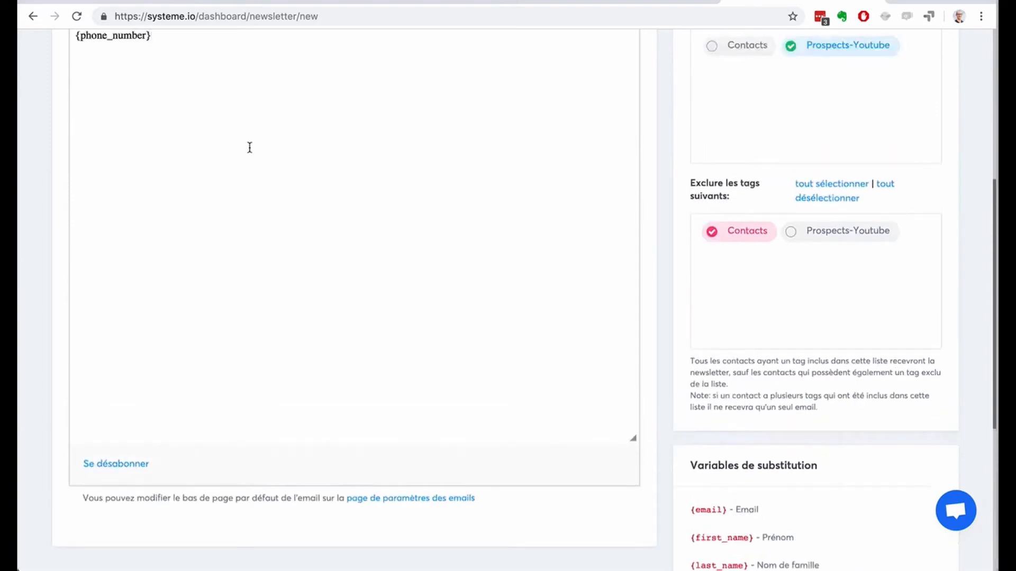
scroll(222, 159, "up", 3)
left_click_drag(147, 188, 82, 186)
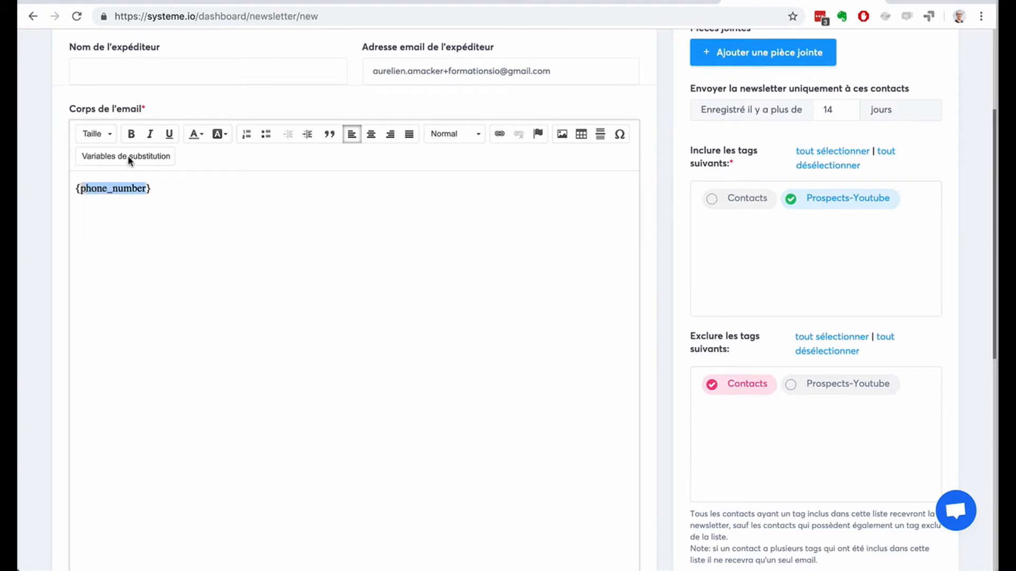
scroll(217, 232, "up", 3)
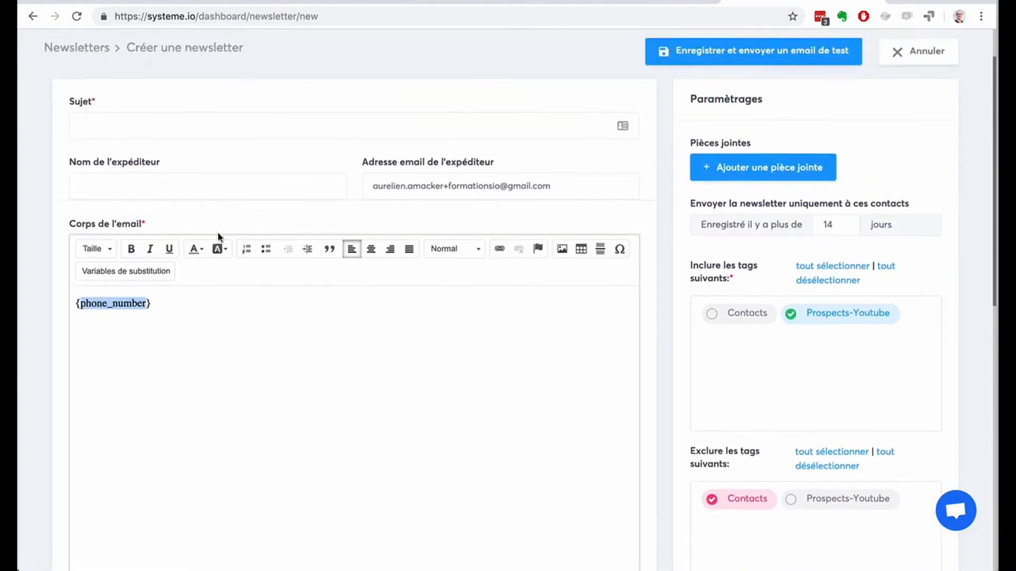
left_click(162, 302)
left_click_drag(177, 301, 60, 295)
scroll(92, 296, "up", 2)
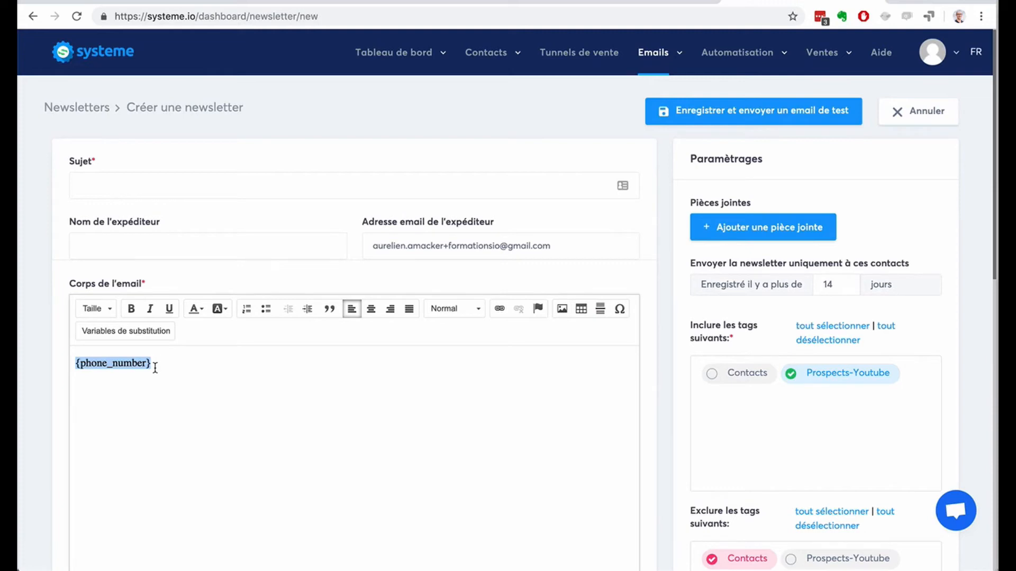
left_click(172, 364)
left_click_drag(172, 364, 75, 362)
left_click(257, 382)
scroll(257, 381, "down", 5)
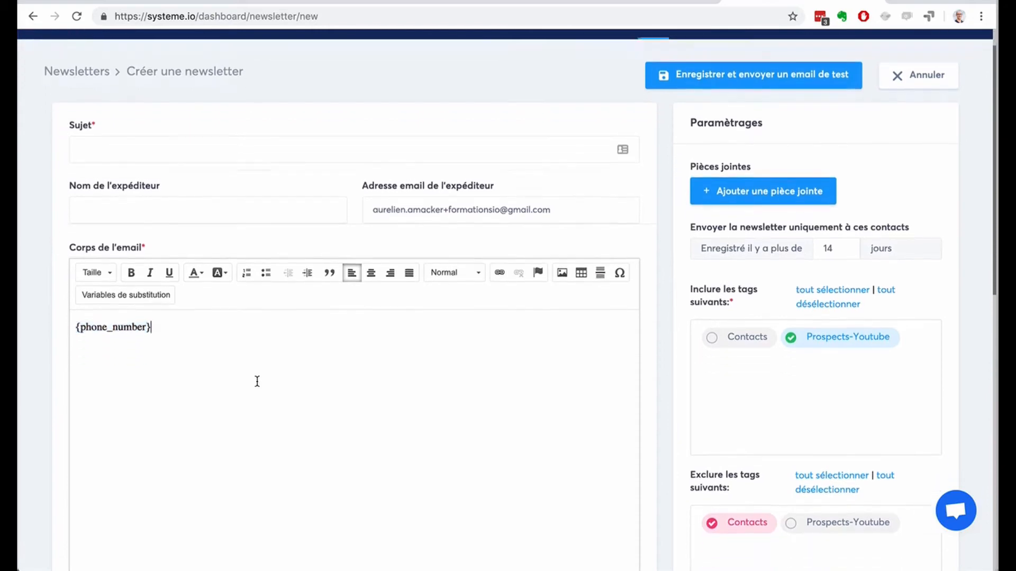
scroll(257, 381, "down", 2)
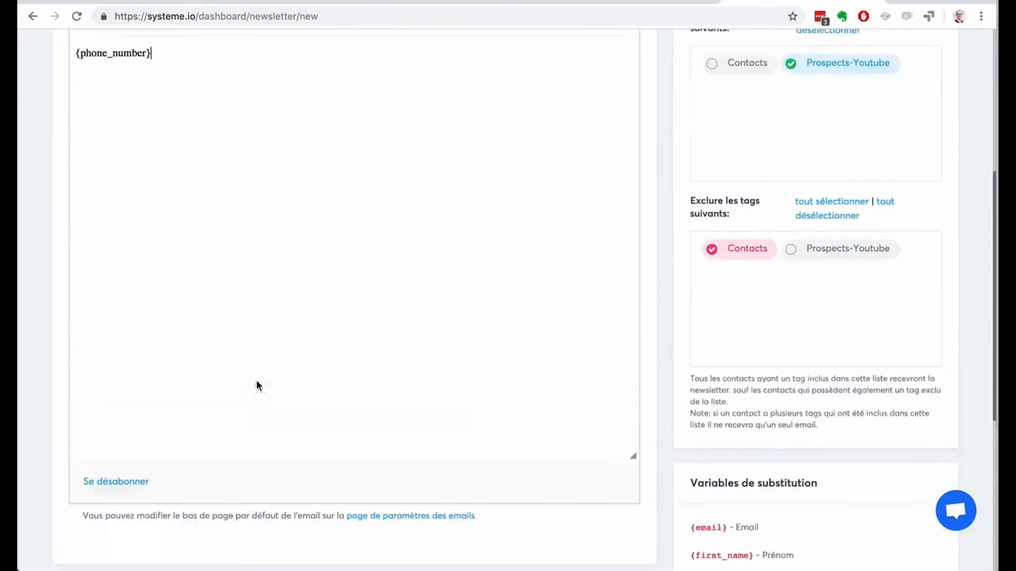
- Set the newsletter's subject to "titre" and try to save it and send a test email
scroll(256, 379, "up", 8)
left_click(722, 112)
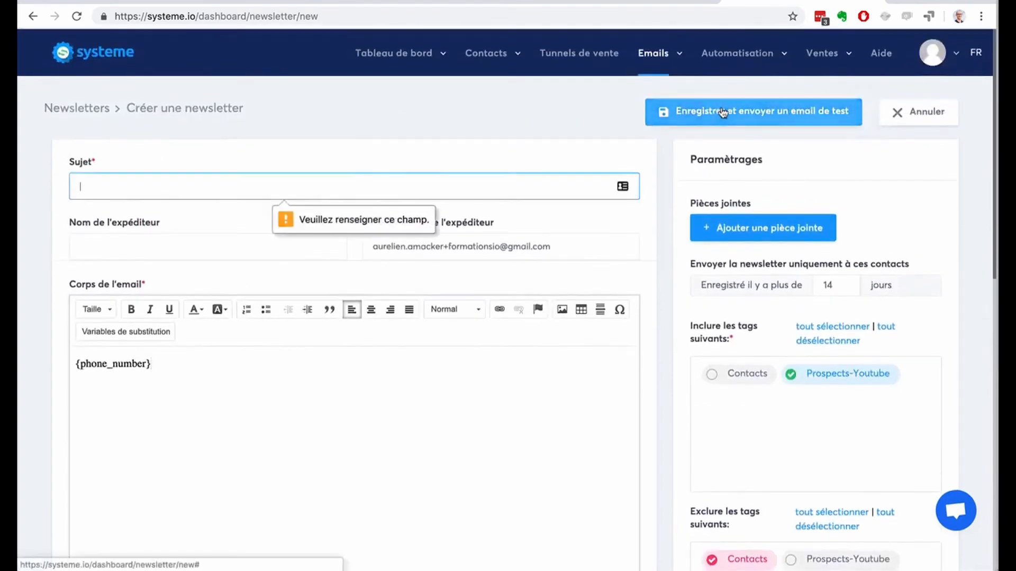
type("titre")
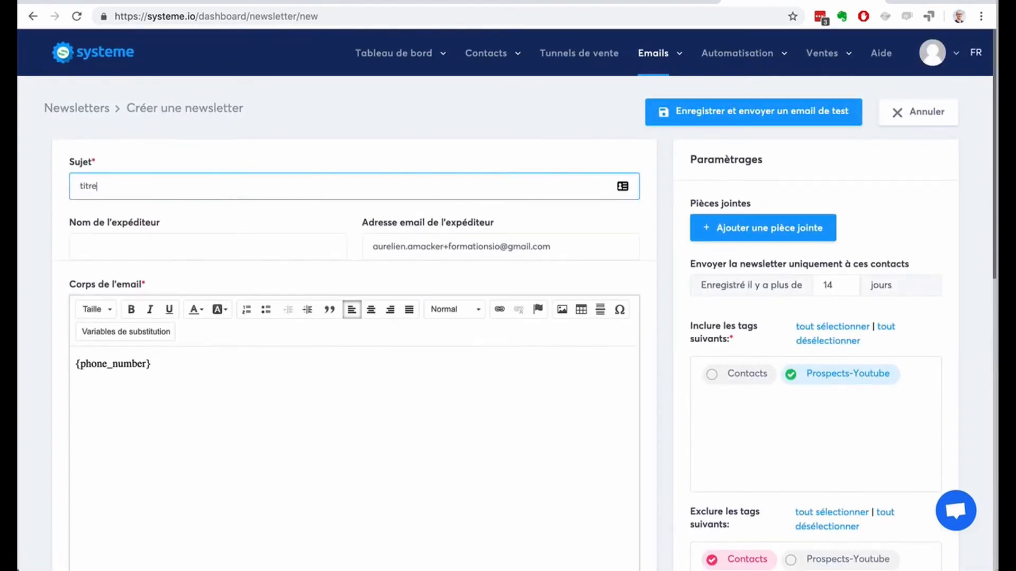
left_click(735, 114)
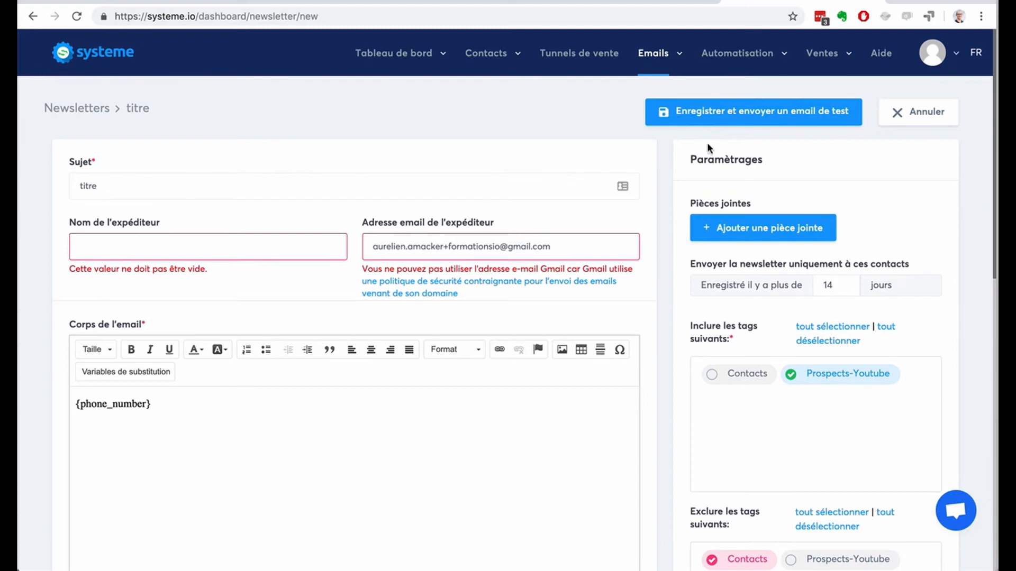
- Go to the email campaigns and start a new campaign named "7 conseils pour ..."
mouse_move(657, 68)
left_click(647, 102)
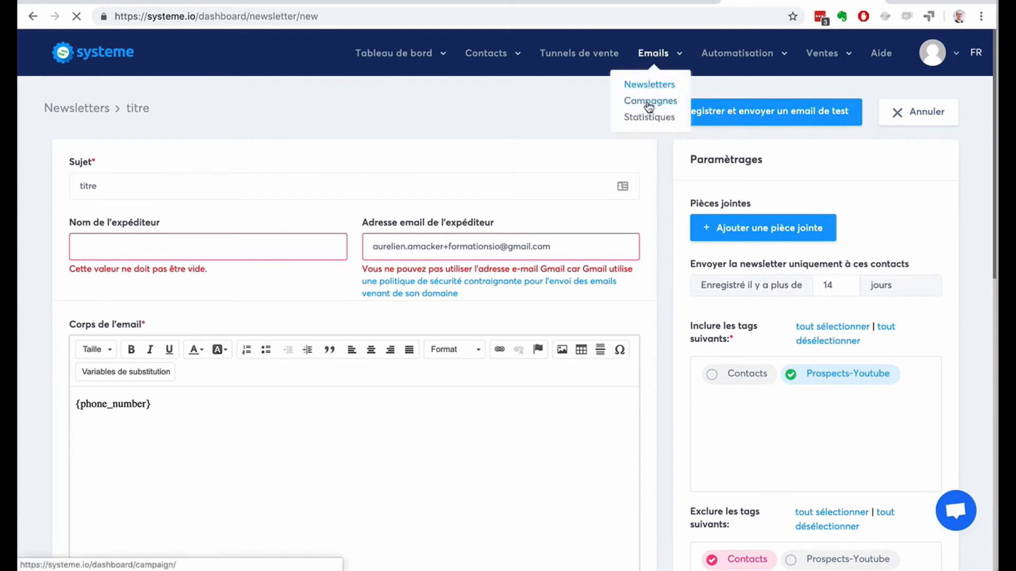
left_click(943, 109)
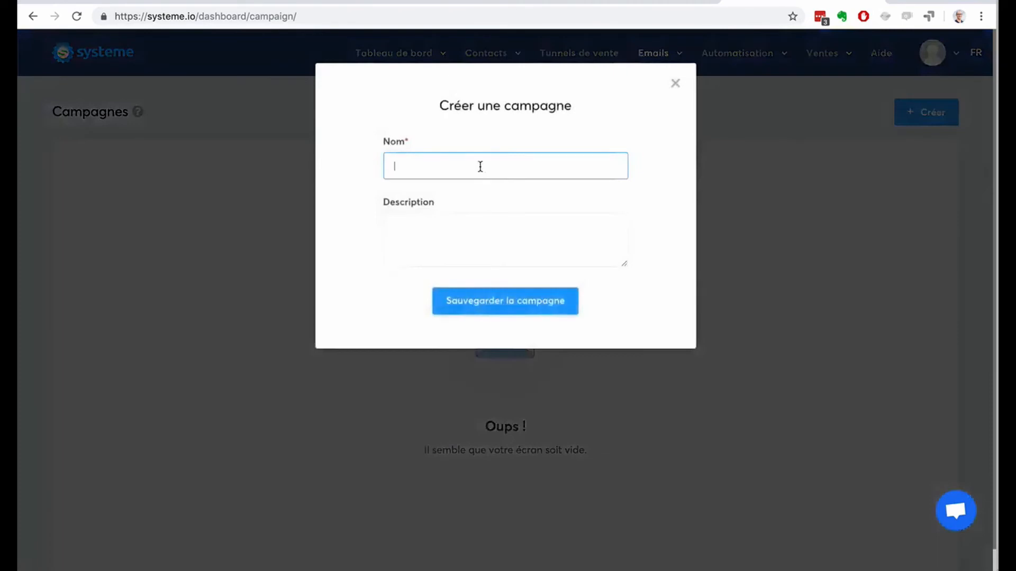
type("Campag")
key("BackSpace")
key("BackSpace")
key("BackSpace")
key("BackSpace")
key("BackSpace")
key("BackSpace")
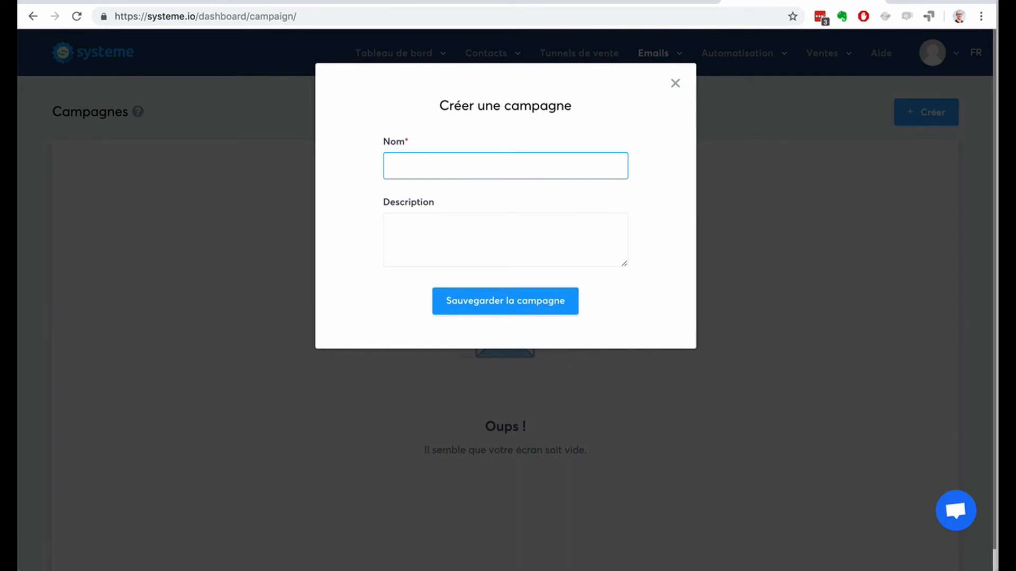
type("7 conseils pour ...")
- Copy the campaign's name into its description, save the campaign and open it from the list
left_click_drag(464, 168, 367, 161)
key("super+c")
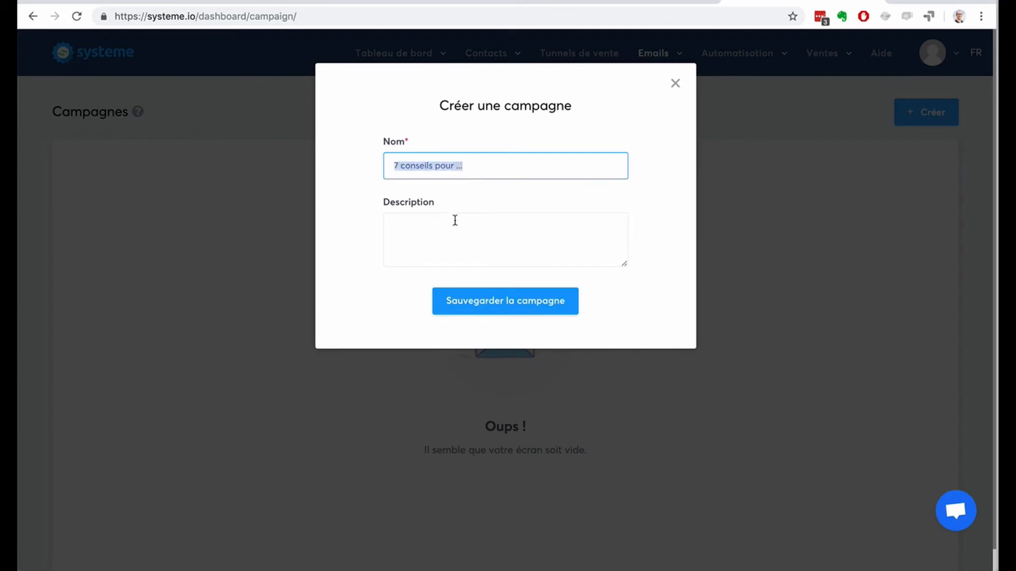
left_click(453, 220)
key("super+v")
left_click(501, 301)
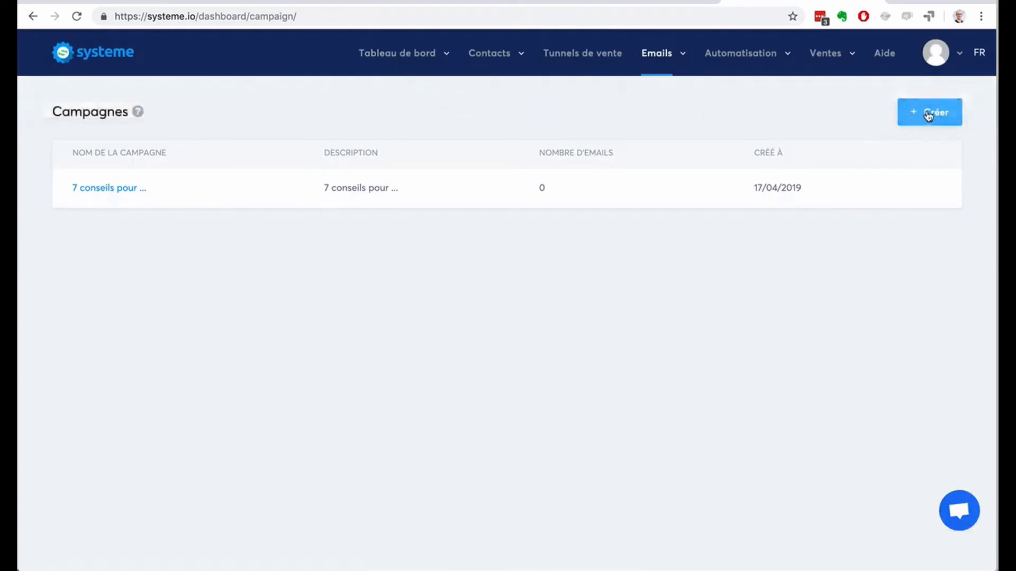
left_click(123, 192)
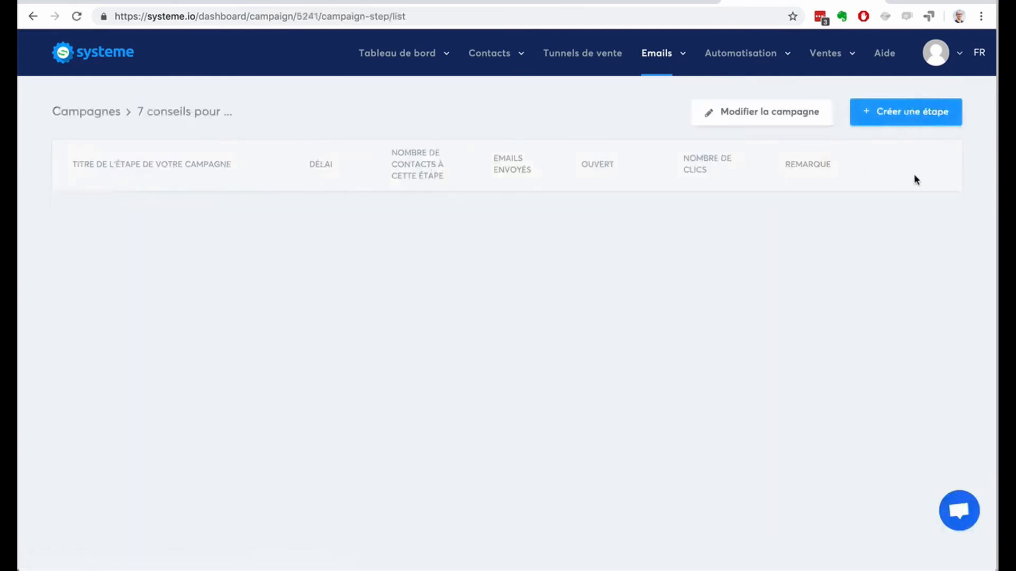
left_click(880, 112)
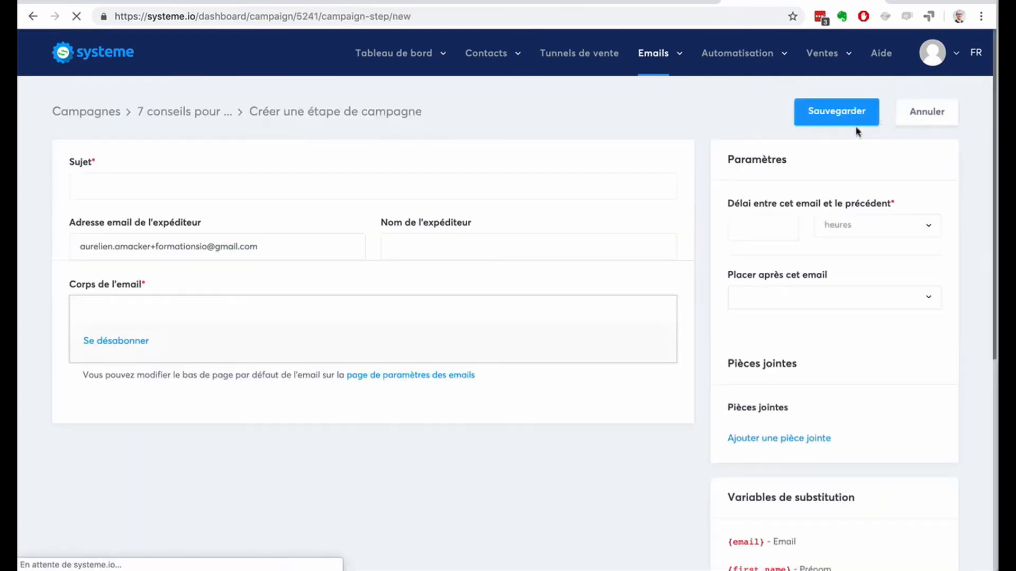
left_click(179, 187)
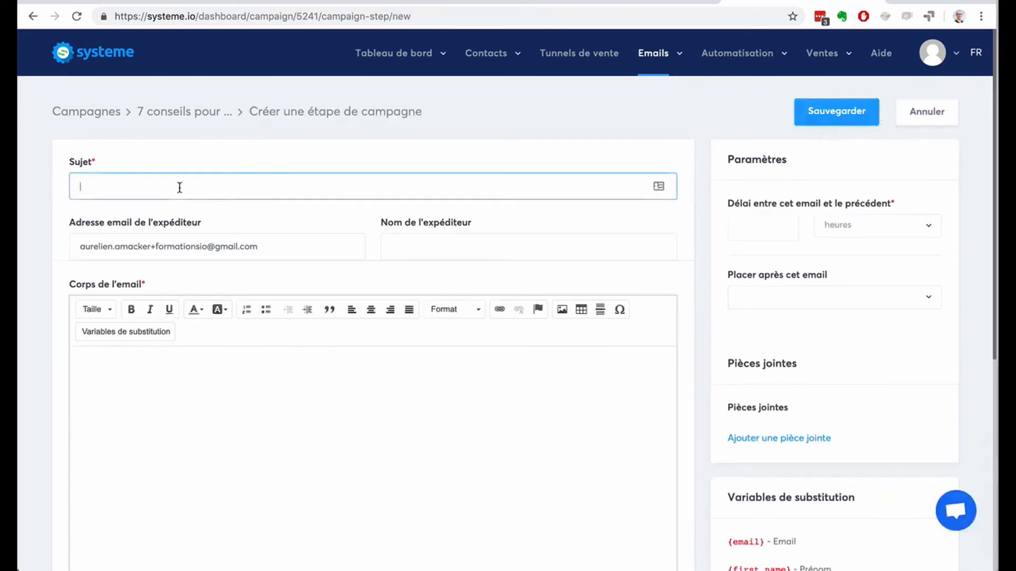
left_click(773, 224)
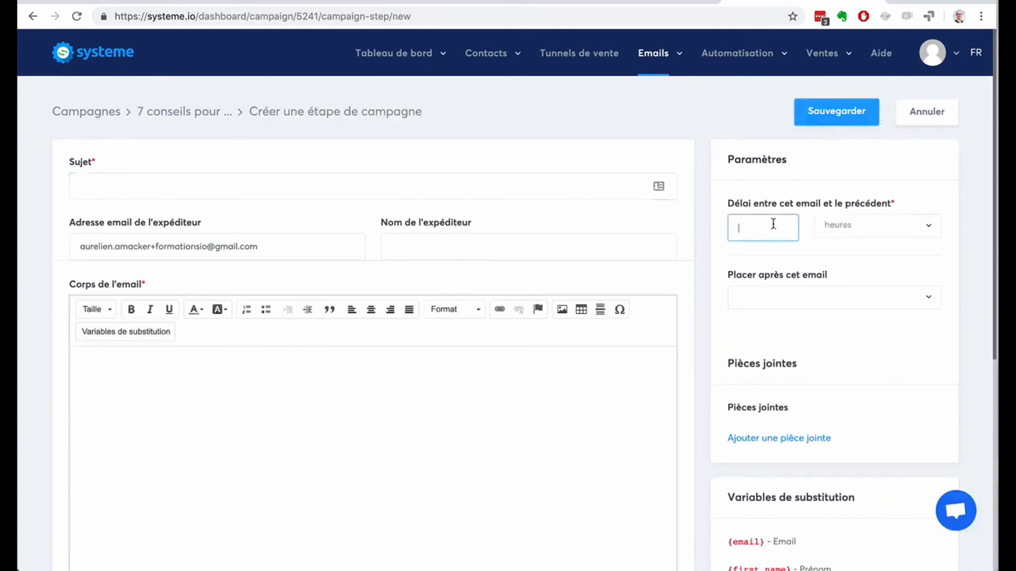
left_click(831, 298)
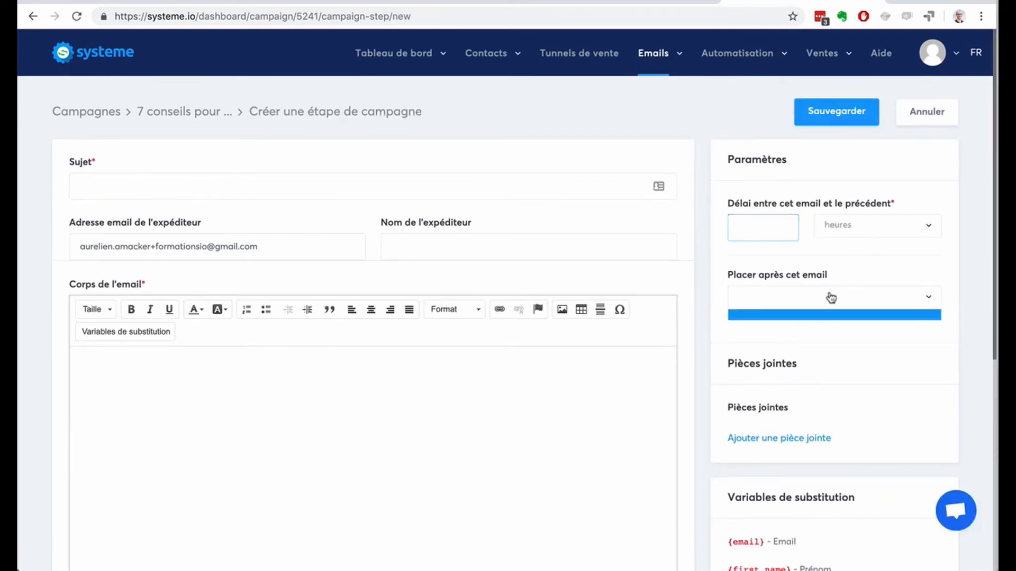
left_click(830, 298)
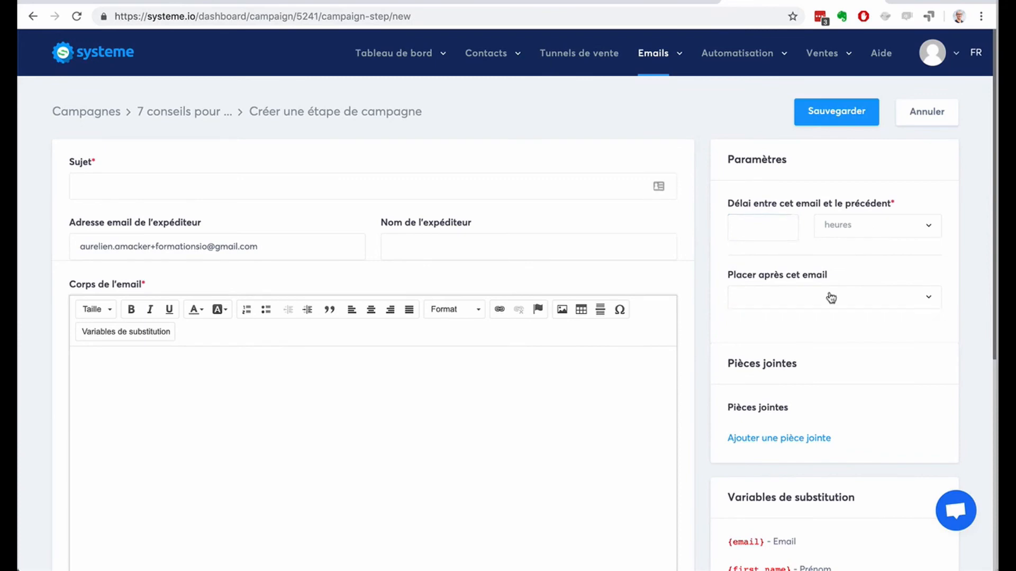
left_click(834, 112)
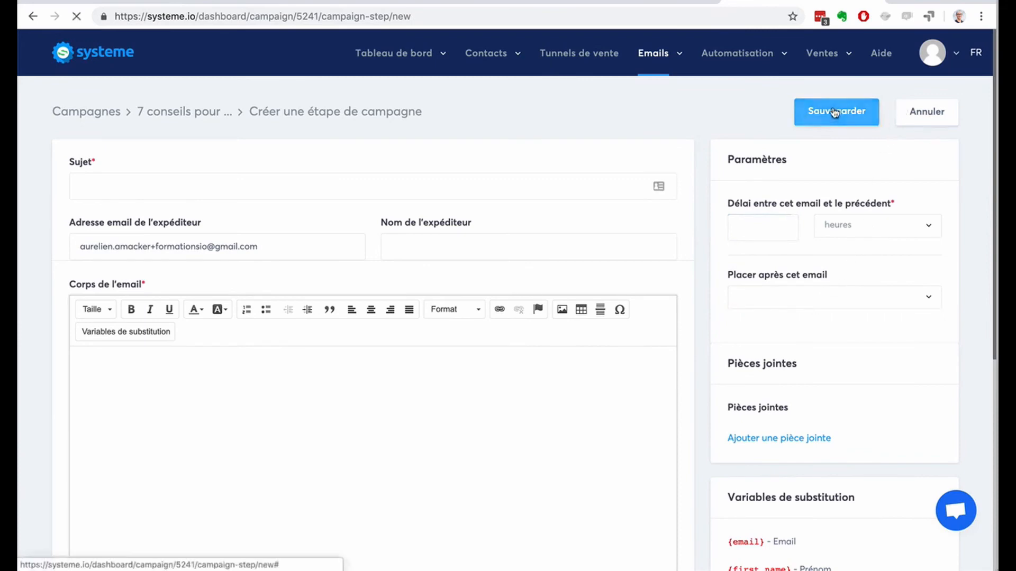
left_click(923, 111)
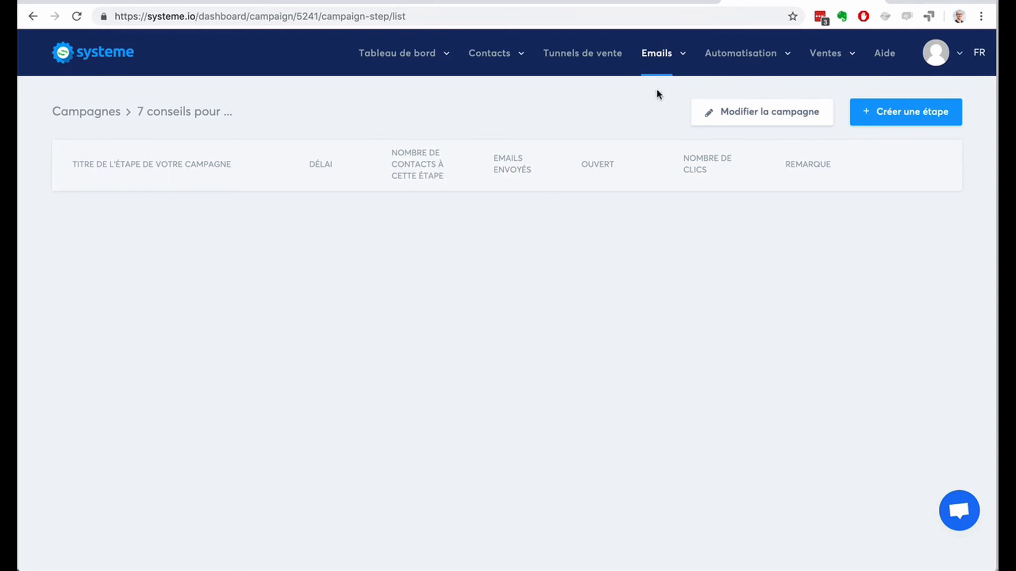
mouse_move(666, 57)
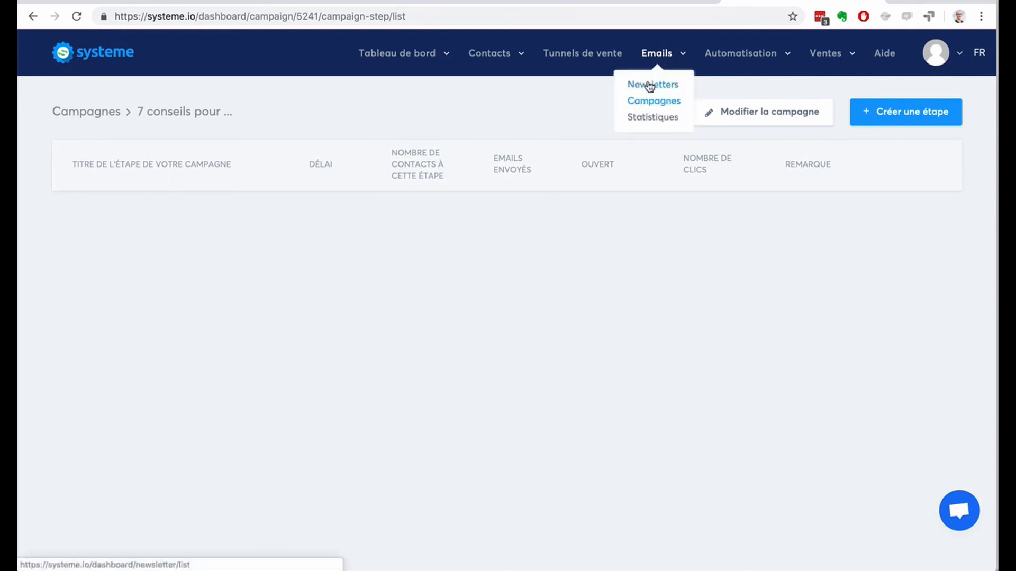